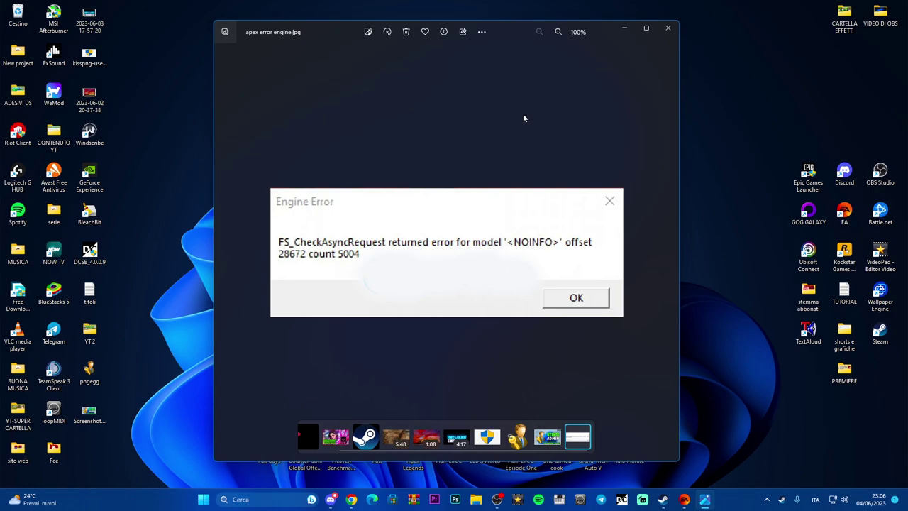
Open the folder %USERPROFILE%\saved games\respawn\apex through the Windows Run dialog (Esegui)
{"action": "key", "text": "super+r"}
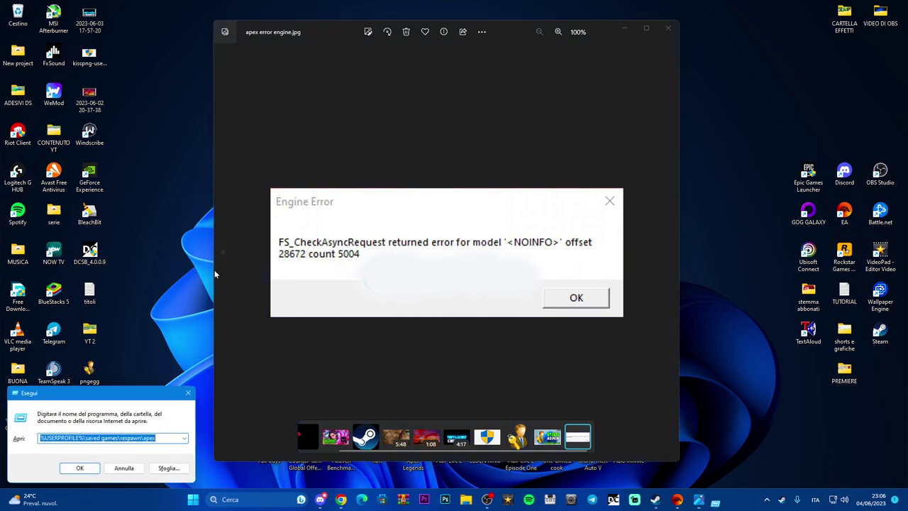
{"action": "left_click_drag", "start_coordinate": [92, 396], "coordinate": [270, 298]}
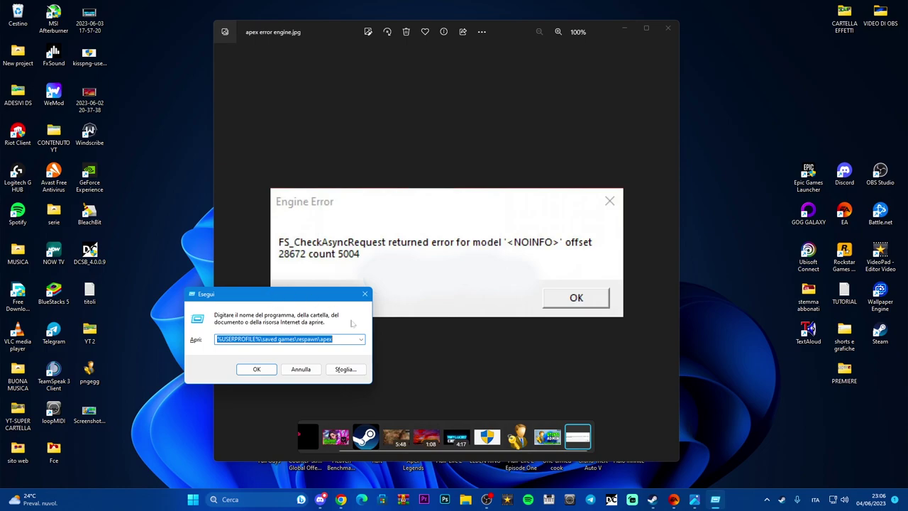
{"action": "left_click", "coordinate": [251, 496]}
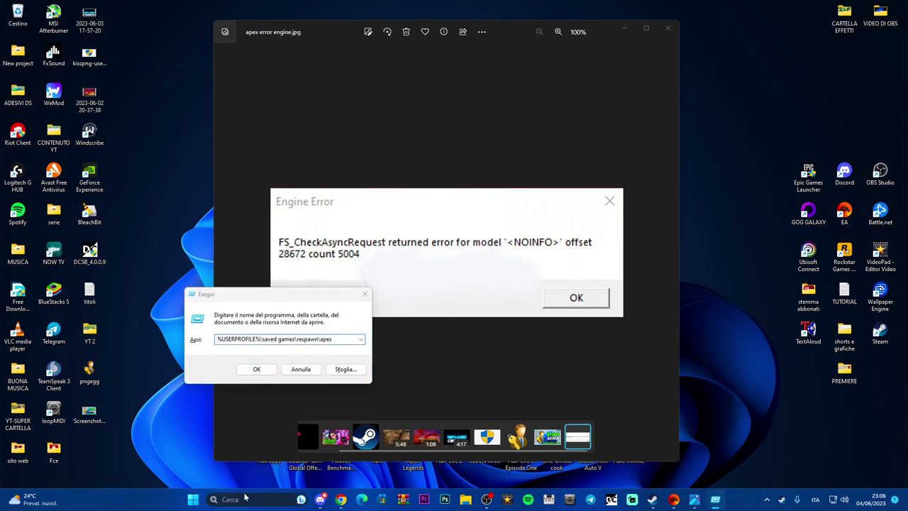
{"action": "type", "text": "esegui"}
{"action": "key", "text": "Return"}
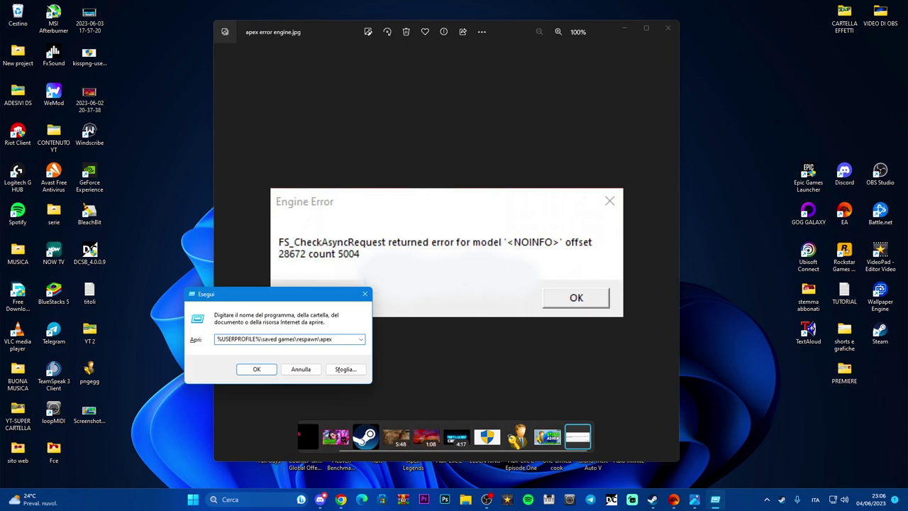
{"action": "left_click", "coordinate": [250, 371]}
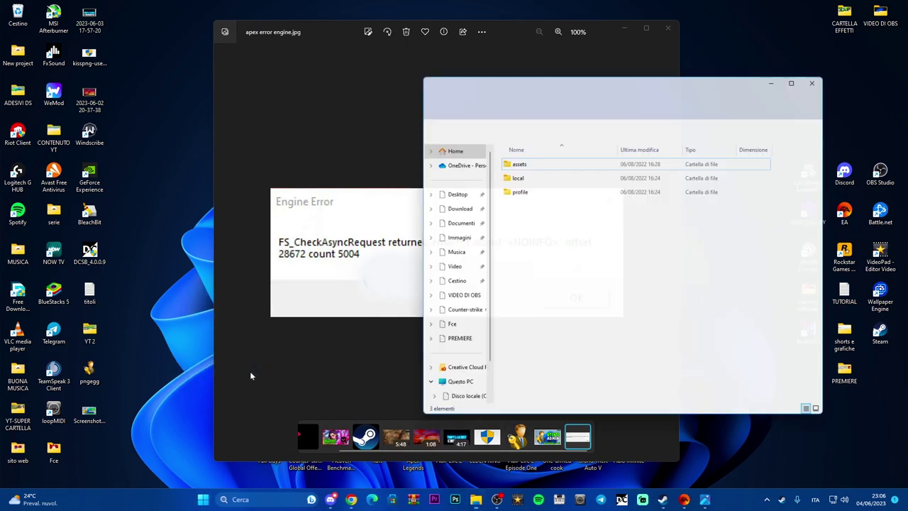
Delete the assets, local and profile folders from the apex saved games folder, and close its window
{"action": "left_click_drag", "start_coordinate": [634, 84], "coordinate": [468, 84]}
{"action": "left_click_drag", "start_coordinate": [411, 254], "coordinate": [347, 163]}
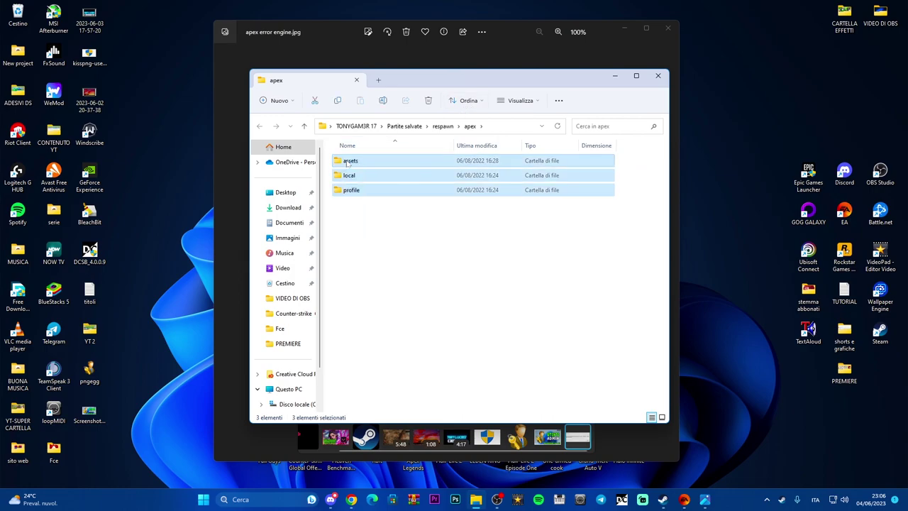
{"action": "key", "text": "Delete"}
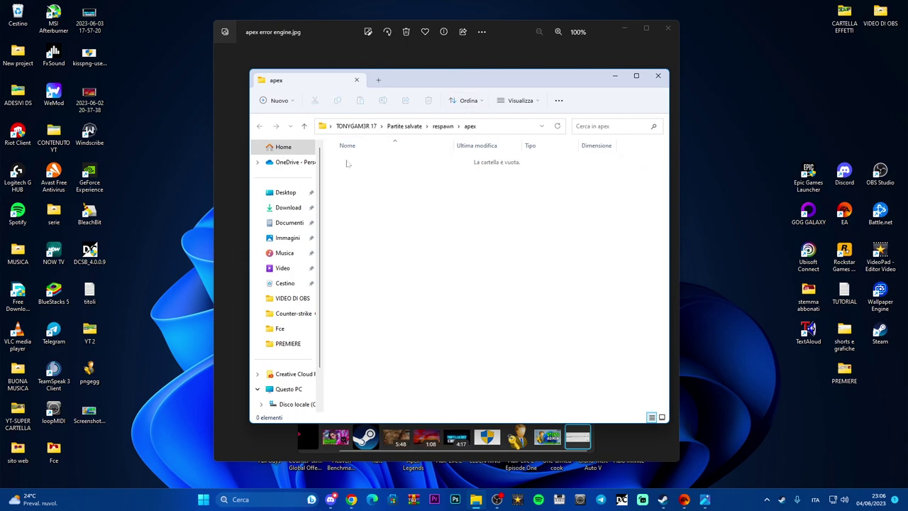
{"action": "left_click", "coordinate": [659, 77]}
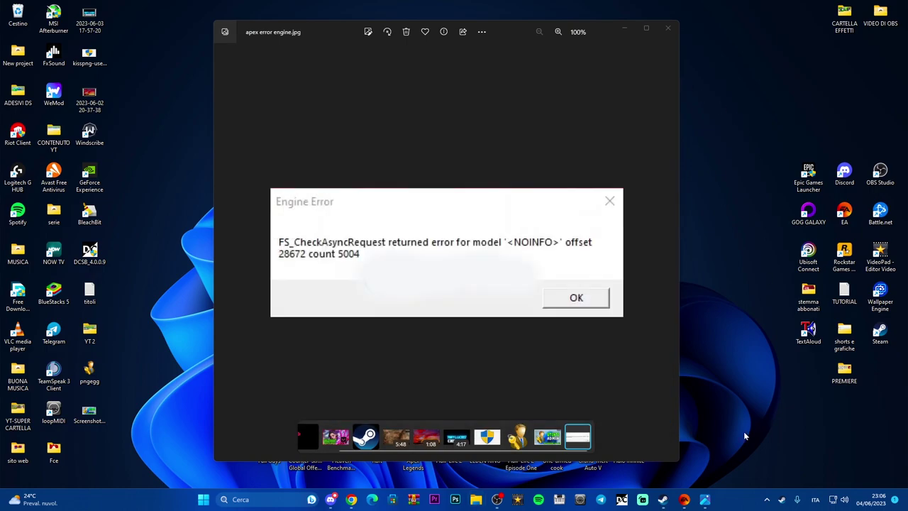
Switch to the EA app and save "-eac_launcher_settings SettingsDX12.json" as the advanced launch option in Apex Legends' properties
{"action": "left_click", "coordinate": [683, 499]}
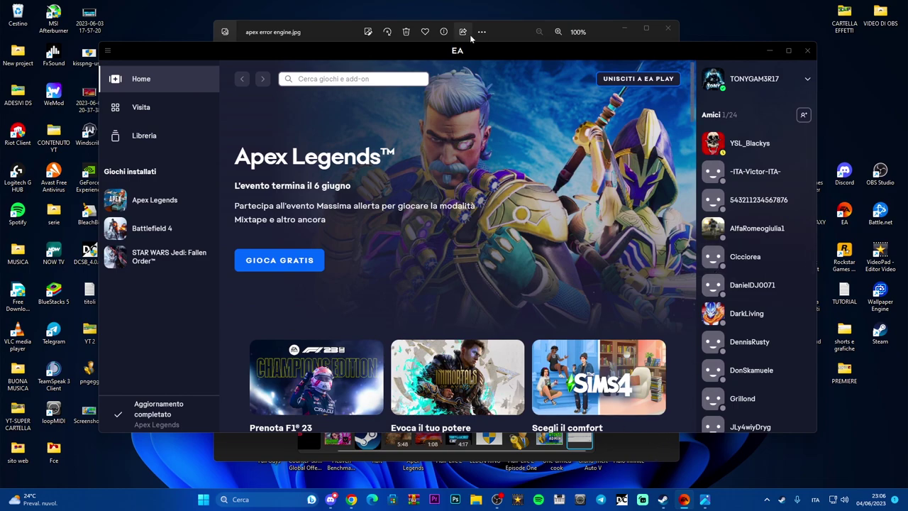
{"action": "left_click", "coordinate": [148, 199]}
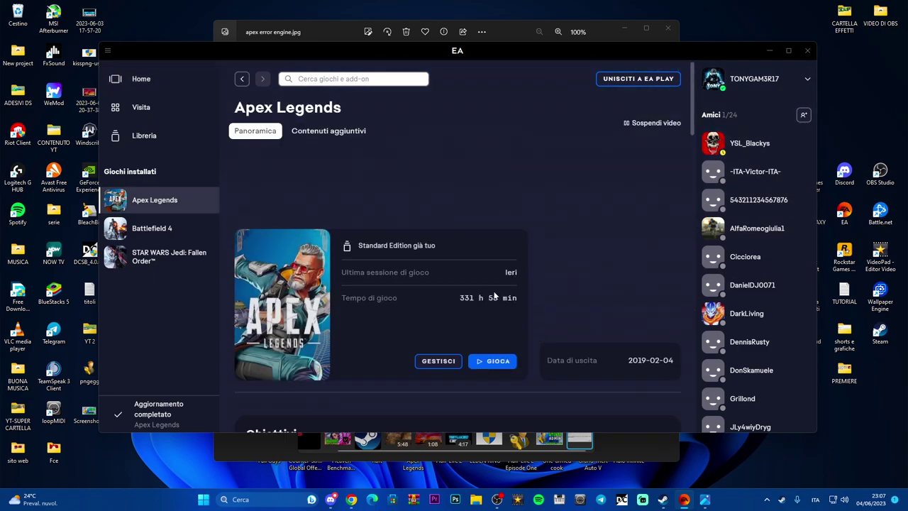
{"action": "left_click", "coordinate": [438, 362]}
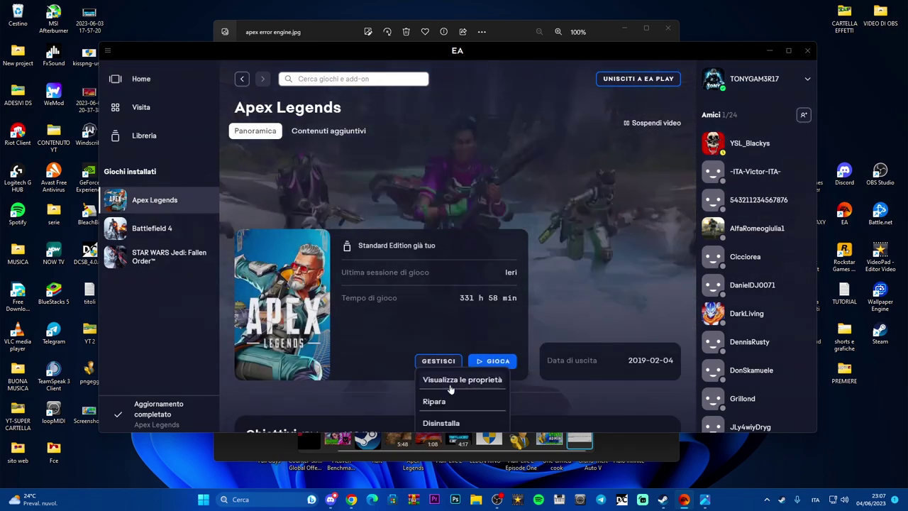
{"action": "left_click", "coordinate": [450, 383]}
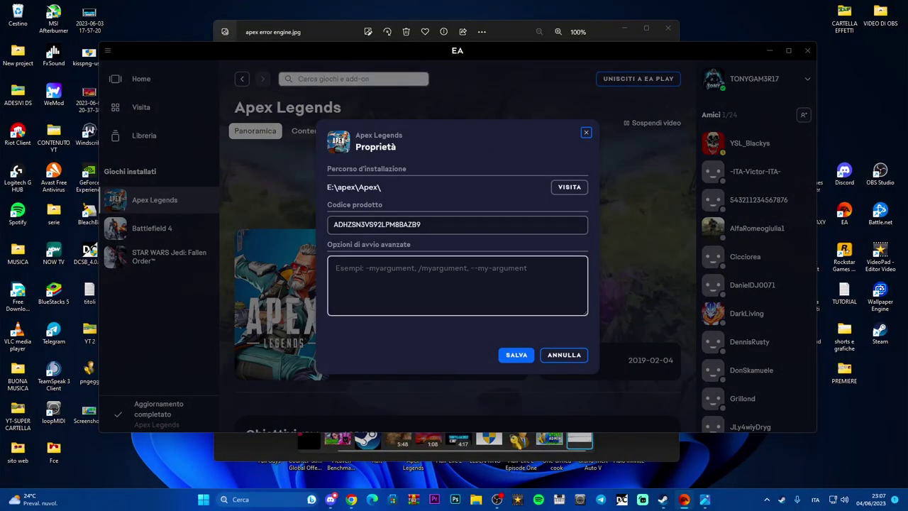
{"action": "left_click", "coordinate": [337, 268]}
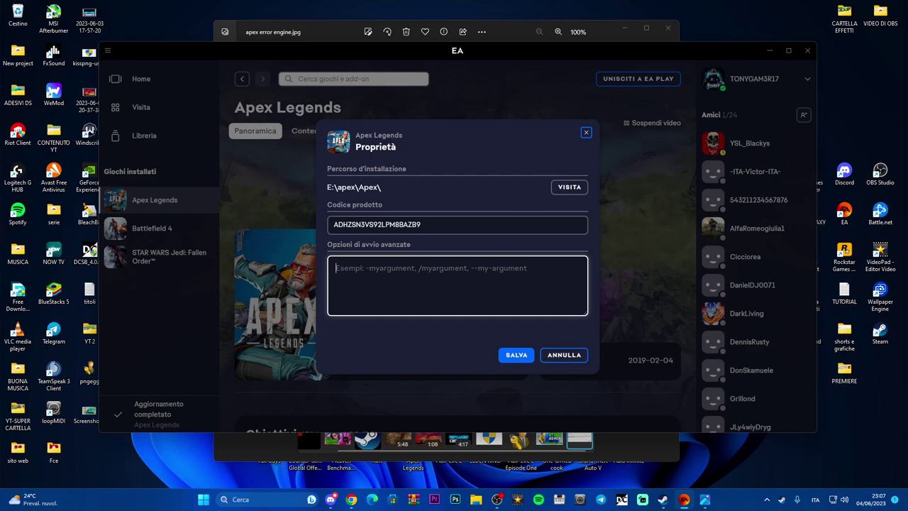
{"action": "type", "text": "-eac_launcher_settings SettingsDX12.json"}
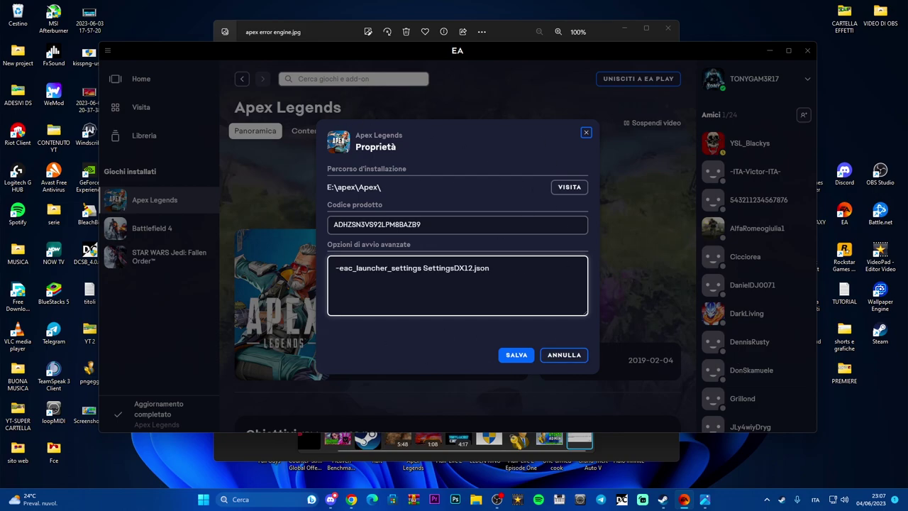
{"action": "left_click", "coordinate": [516, 356]}
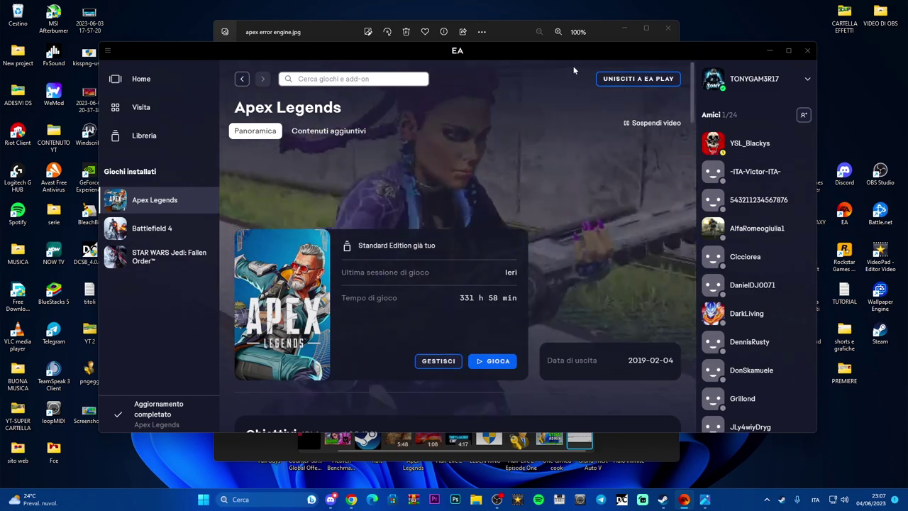
{"action": "left_click_drag", "start_coordinate": [578, 54], "coordinate": [584, 54]}
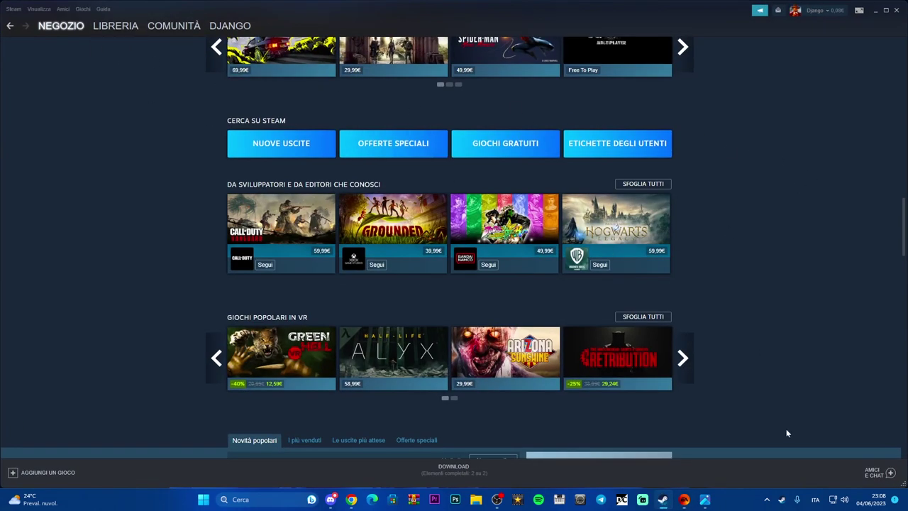
In the Steam library, replace Counter-Strike: Global Offensive's launch options with "-eac_launcher_settings SettingsDX12.json" and close its properties
{"action": "left_click", "coordinate": [117, 24]}
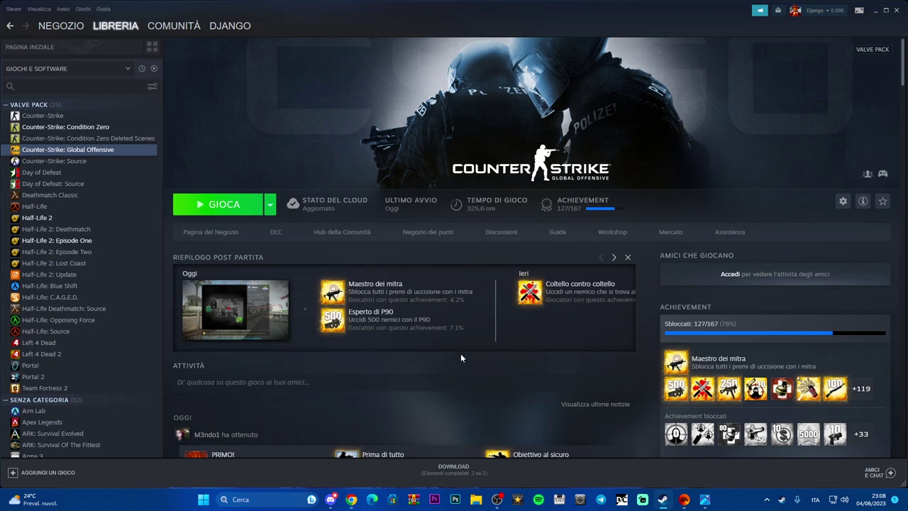
{"action": "left_click", "coordinate": [843, 200]}
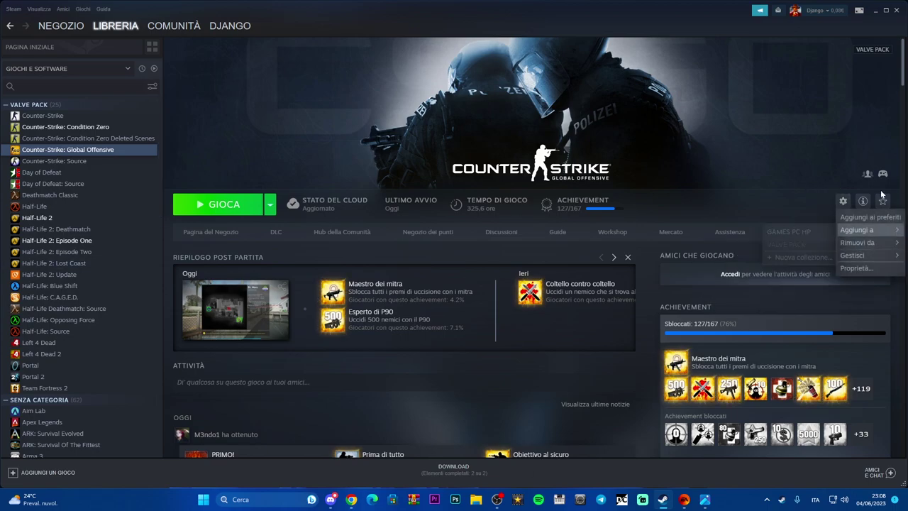
{"action": "mouse_move", "coordinate": [862, 260]}
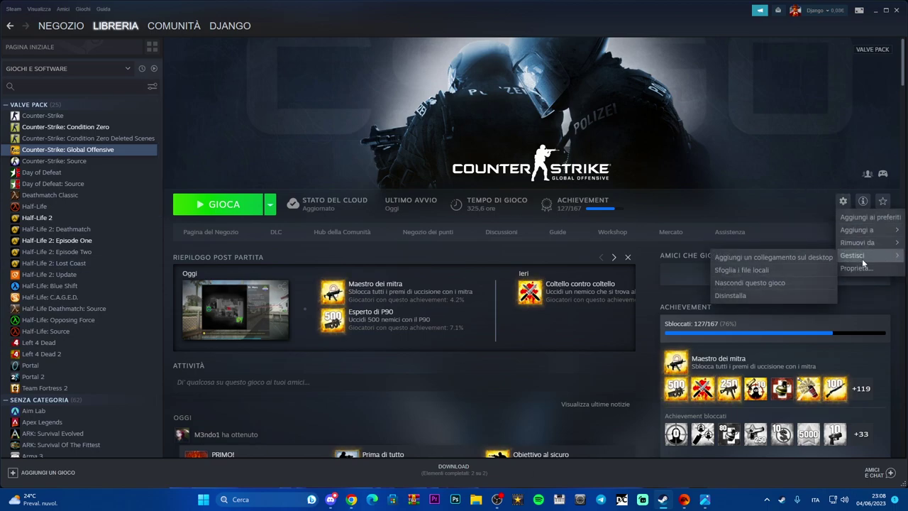
{"action": "left_click", "coordinate": [857, 269]}
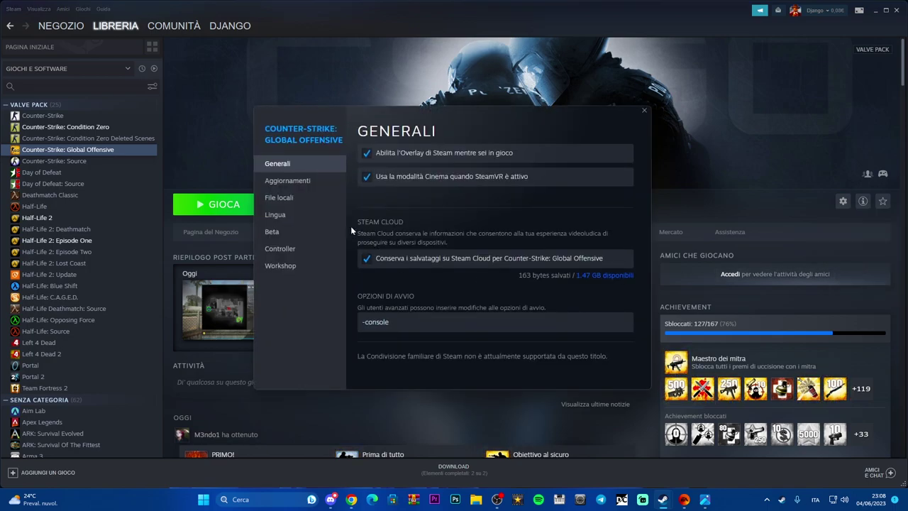
{"action": "left_click", "coordinate": [283, 197]}
{"action": "left_click", "coordinate": [284, 164]}
{"action": "left_click_drag", "start_coordinate": [390, 322], "coordinate": [362, 322]}
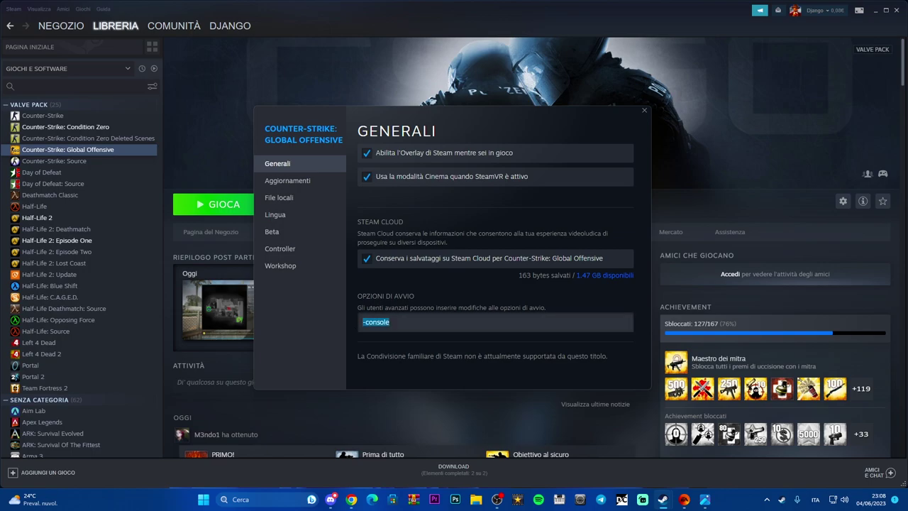
{"action": "type", "text": "-eac_launcher_settings SettingsDX12.json"}
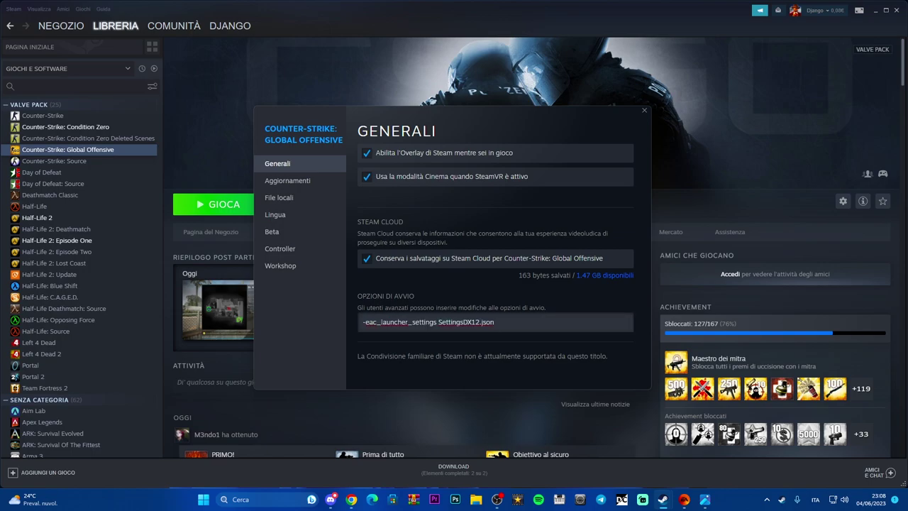
{"action": "left_click", "coordinate": [644, 112]}
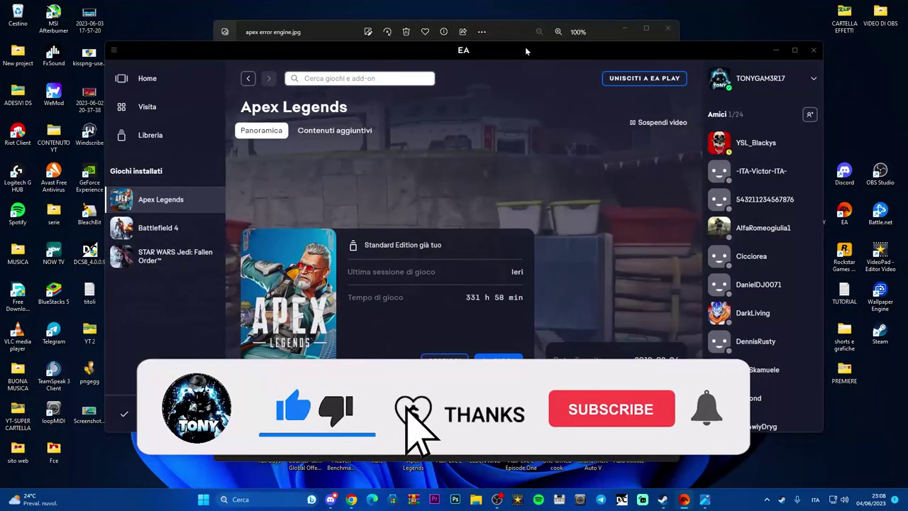
In the EA app, open the Apex Legends installation folder from the game's properties
{"action": "left_click_drag", "start_coordinate": [526, 48], "coordinate": [517, 45]}
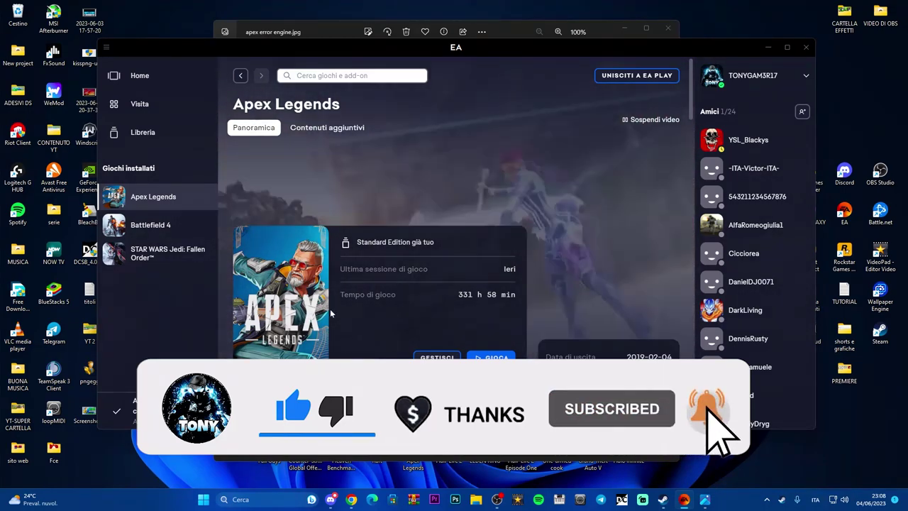
{"action": "left_click", "coordinate": [437, 358]}
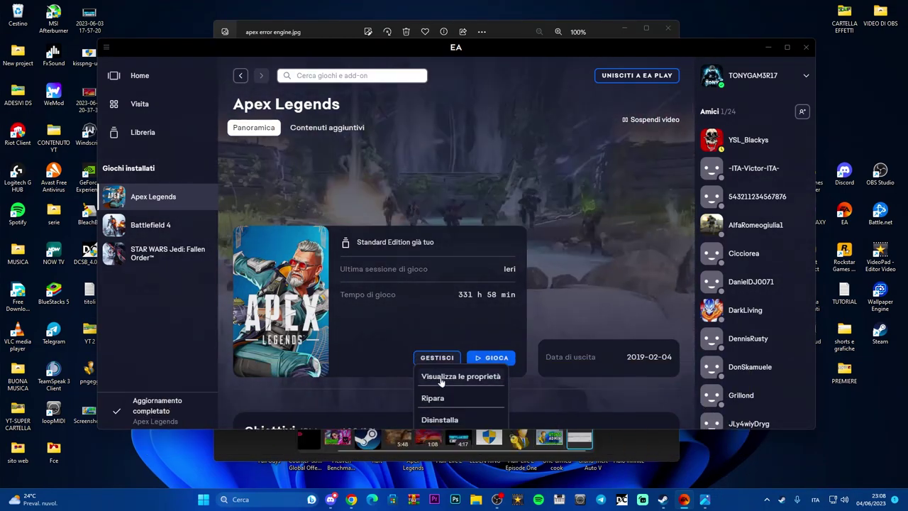
{"action": "left_click", "coordinate": [440, 375]}
{"action": "left_click", "coordinate": [576, 184]}
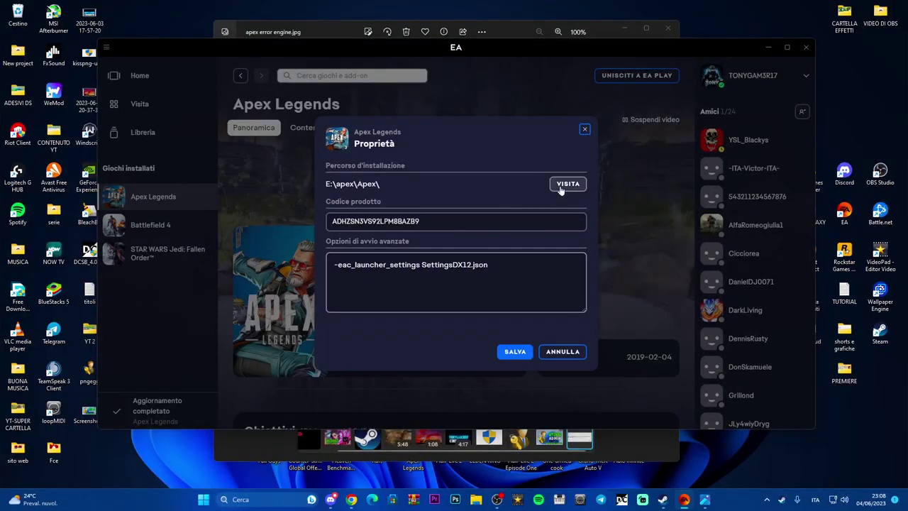
Switch to Steam, browse the local files of Counter-Strike: Global Offensive and bring the game's folder into view
{"action": "left_click", "coordinate": [672, 495]}
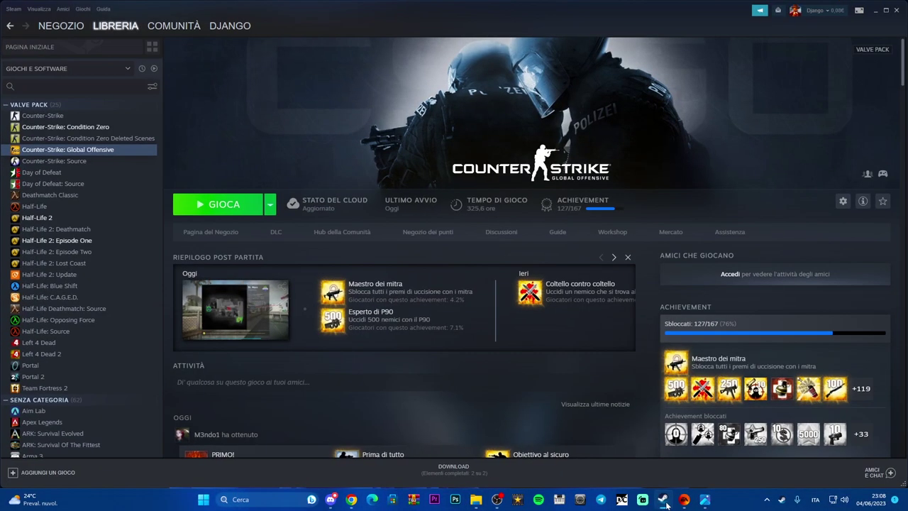
{"action": "left_click", "coordinate": [844, 204]}
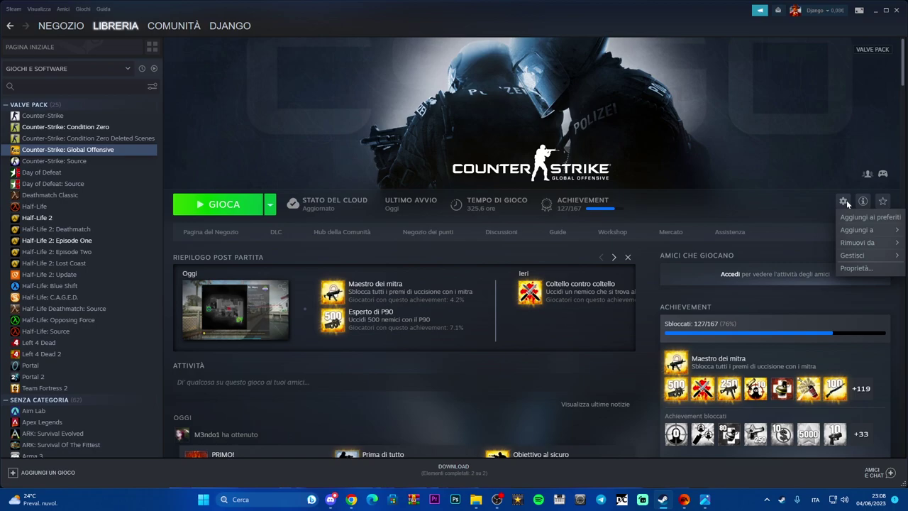
{"action": "left_click", "coordinate": [859, 267]}
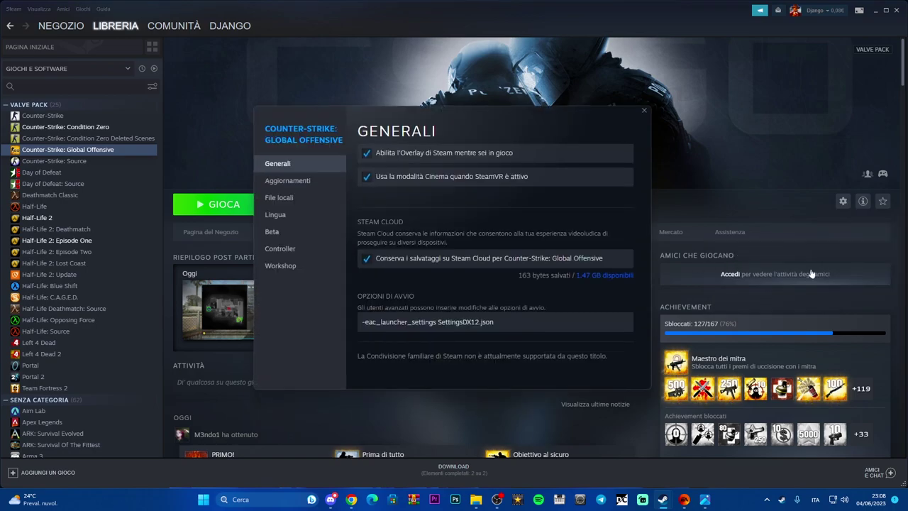
{"action": "left_click", "coordinate": [280, 198]}
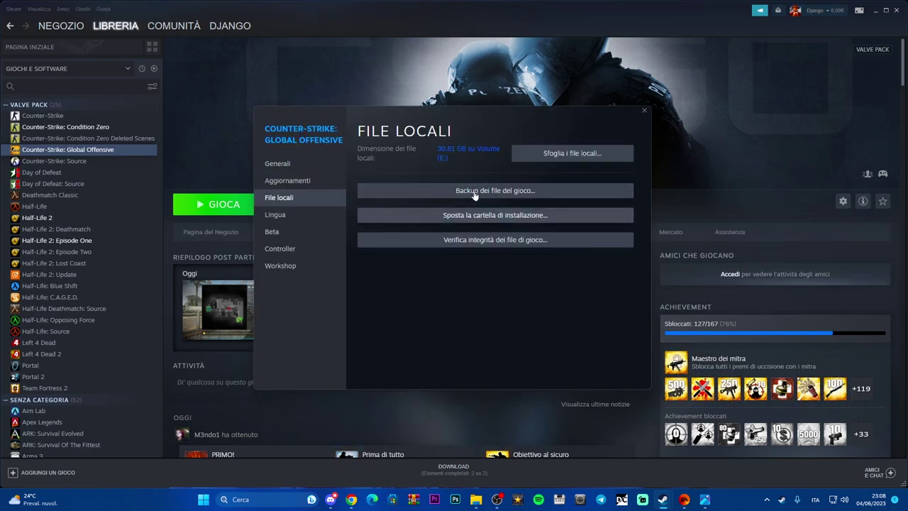
{"action": "left_click", "coordinate": [559, 155]}
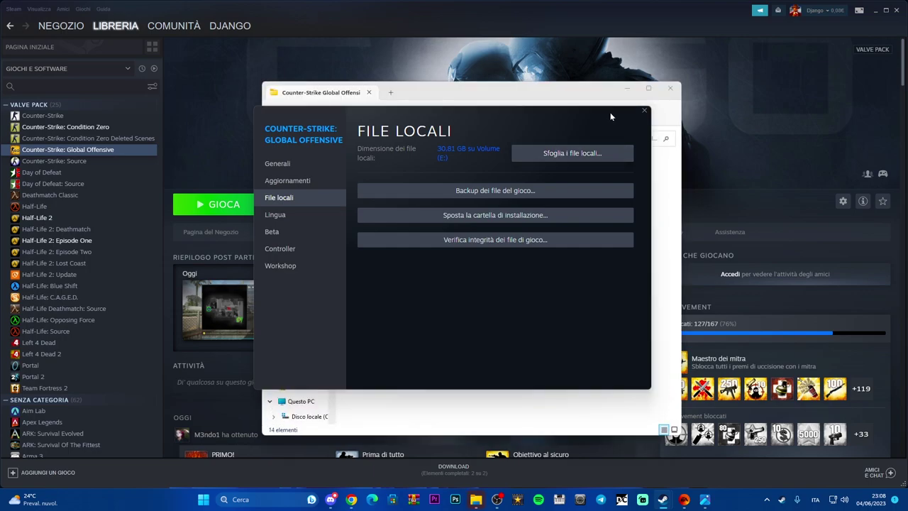
{"action": "left_click", "coordinate": [644, 111]}
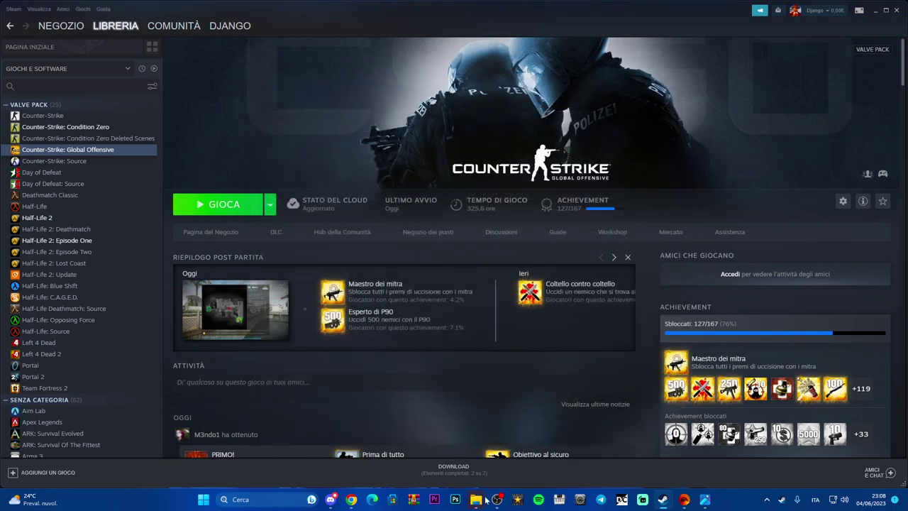
{"action": "mouse_move", "coordinate": [475, 502]}
{"action": "left_click", "coordinate": [511, 444]}
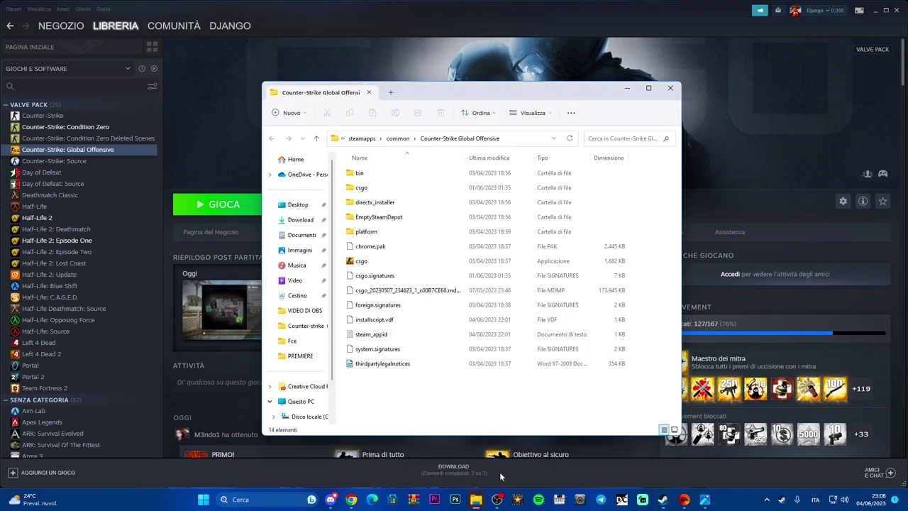
Switch back to the Apex installation folder and delete the EasyAntiCheat_launcher application
{"action": "left_click", "coordinate": [477, 500]}
{"action": "left_click", "coordinate": [476, 447]}
{"action": "left_click", "coordinate": [477, 500]}
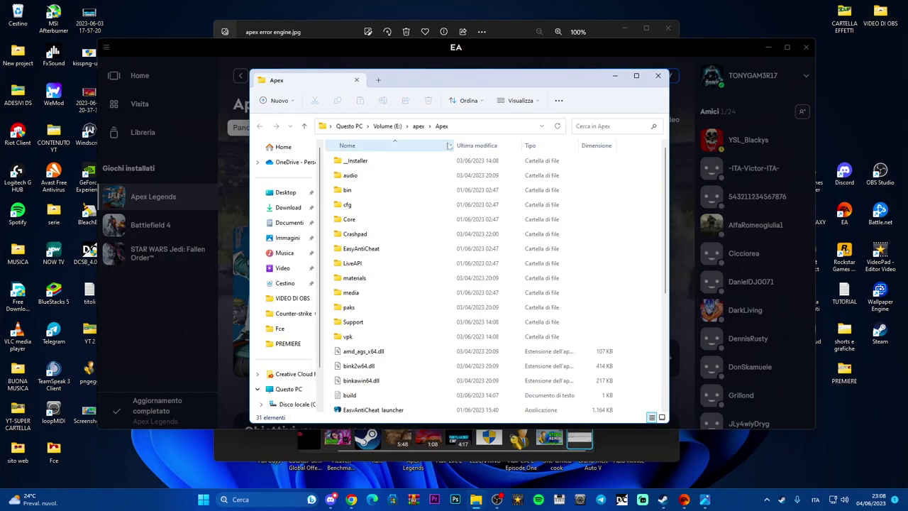
{"action": "scroll", "coordinate": [413, 257], "scroll_direction": "down", "scroll_amount": 5}
{"action": "left_click", "coordinate": [403, 219]}
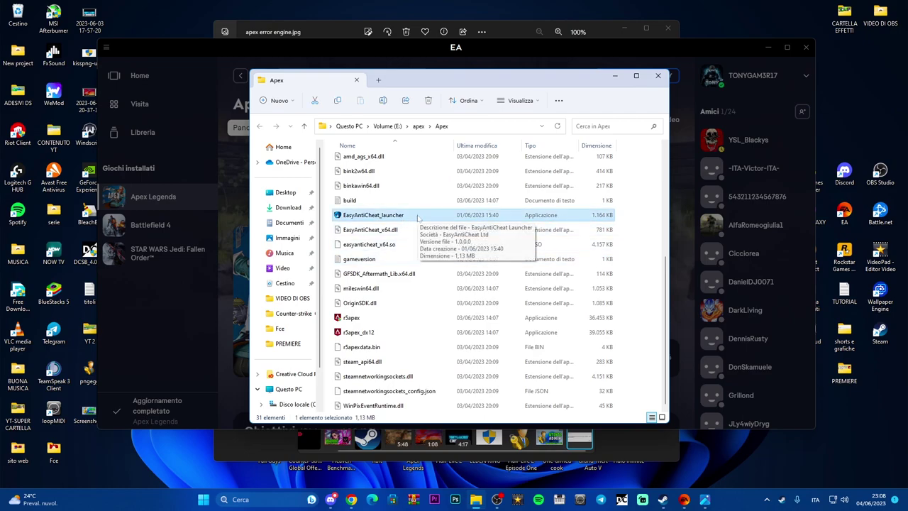
{"action": "key", "text": "Delete"}
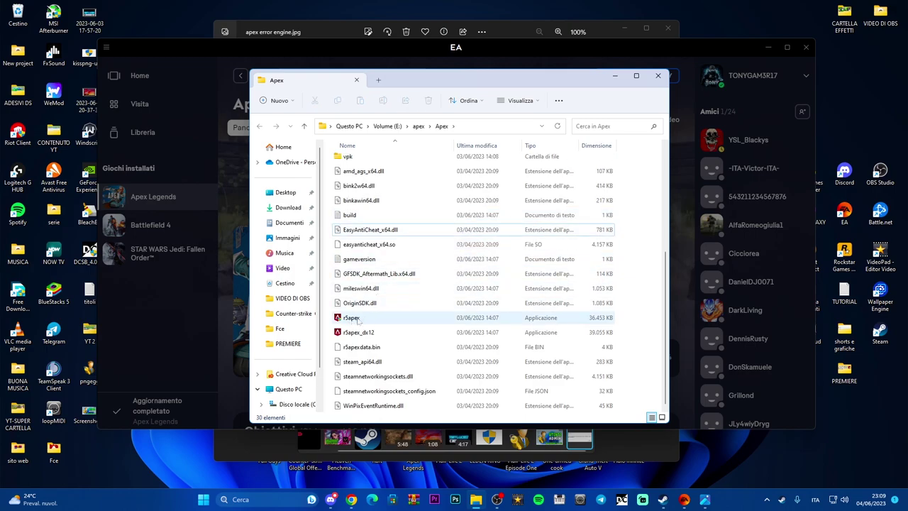
Delete the r5apex and r5apex_dx12 applications, and close the folder and the game's properties without saving
{"action": "left_click", "coordinate": [388, 321]}
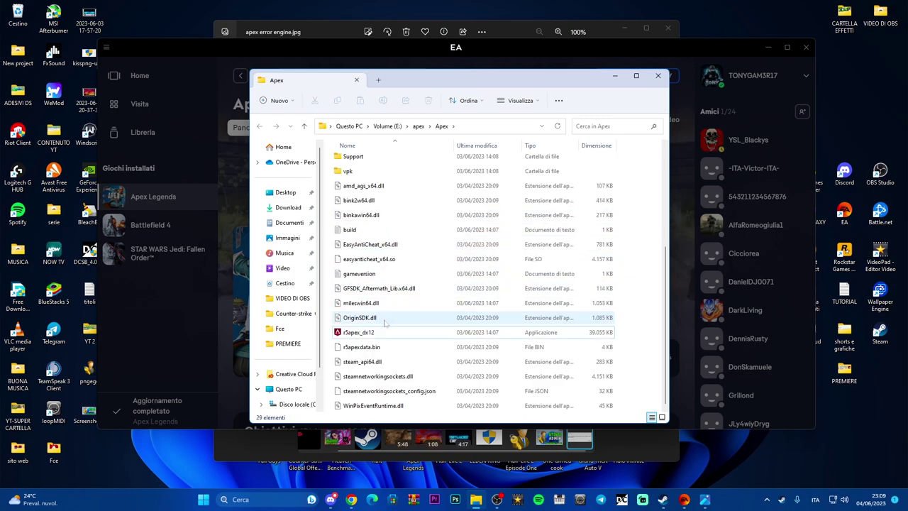
{"action": "key", "text": "Delete"}
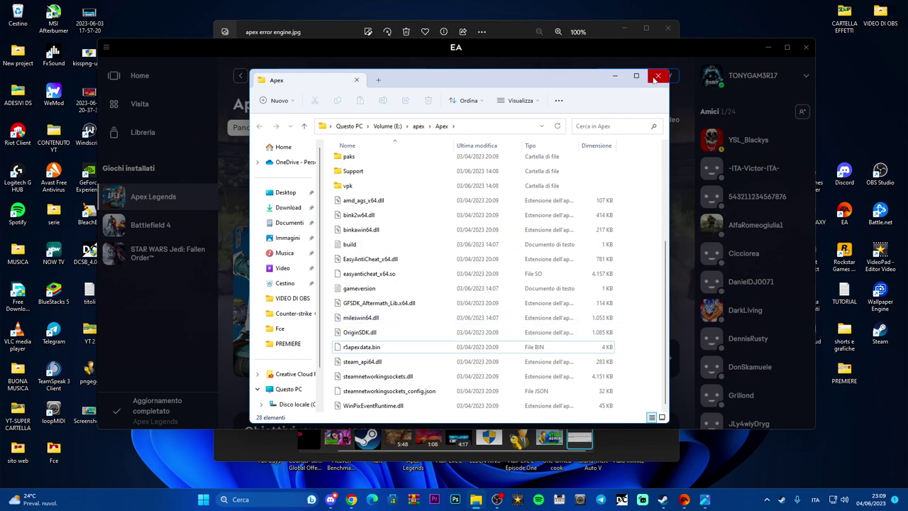
{"action": "left_click", "coordinate": [657, 75]}
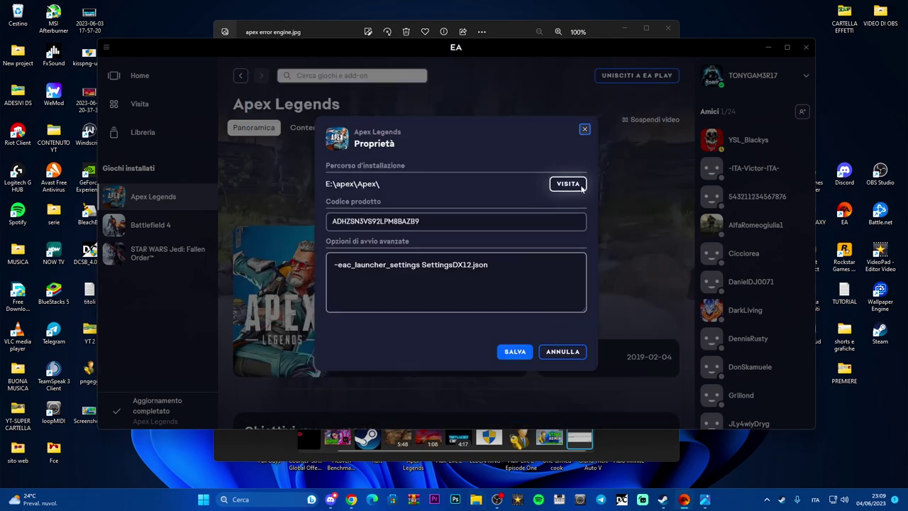
{"action": "left_click", "coordinate": [571, 352]}
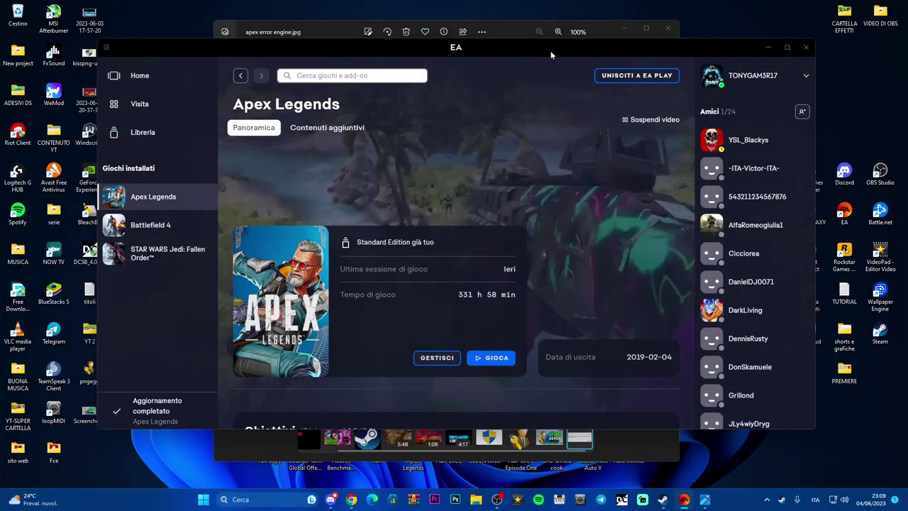
{"action": "left_click_drag", "start_coordinate": [547, 45], "coordinate": [550, 59]}
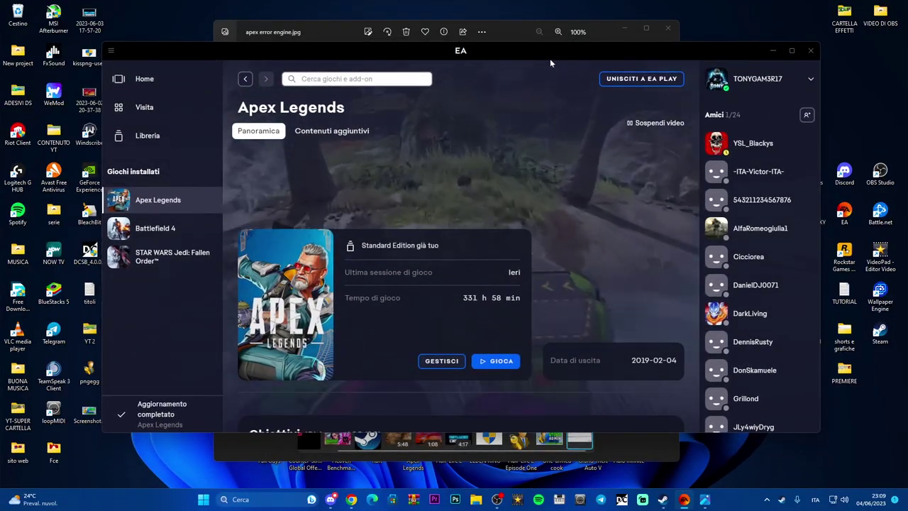
Switch to GeForce Experience, check whether the graphics driver is up to date, and return to the EA app
{"action": "key", "text": "super+s"}
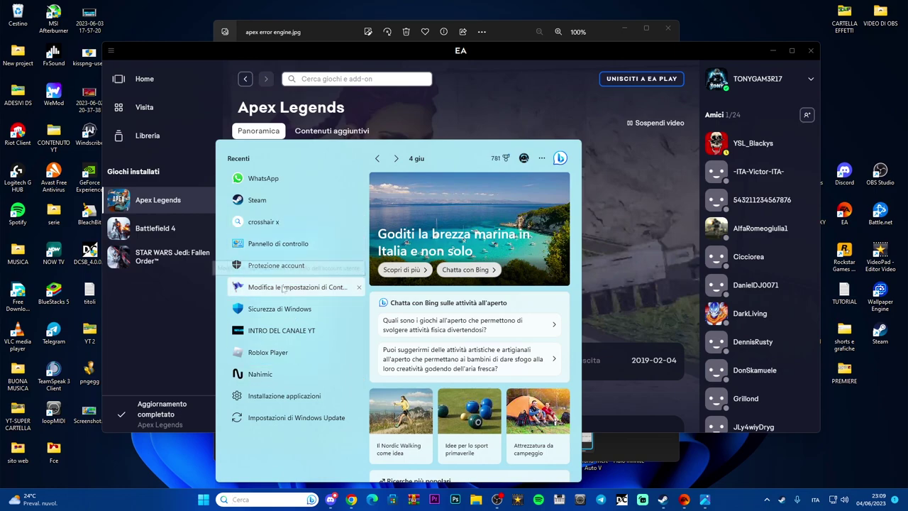
{"action": "type", "text": "gef"}
{"action": "left_click", "coordinate": [284, 206]}
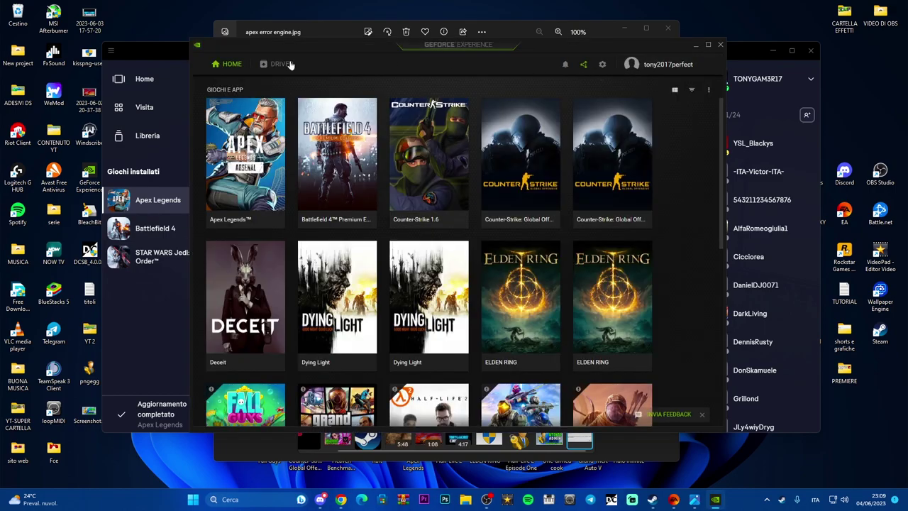
{"action": "left_click", "coordinate": [280, 64]}
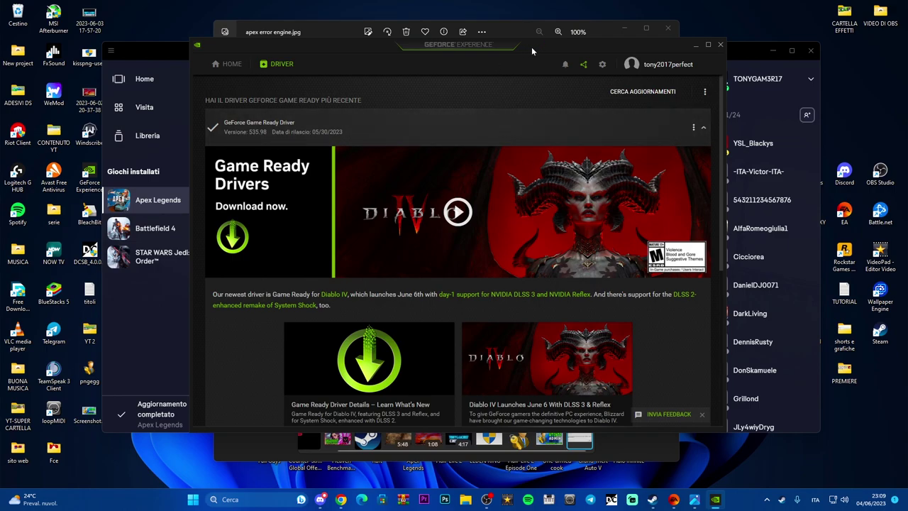
{"action": "left_click_drag", "start_coordinate": [532, 47], "coordinate": [529, 47]}
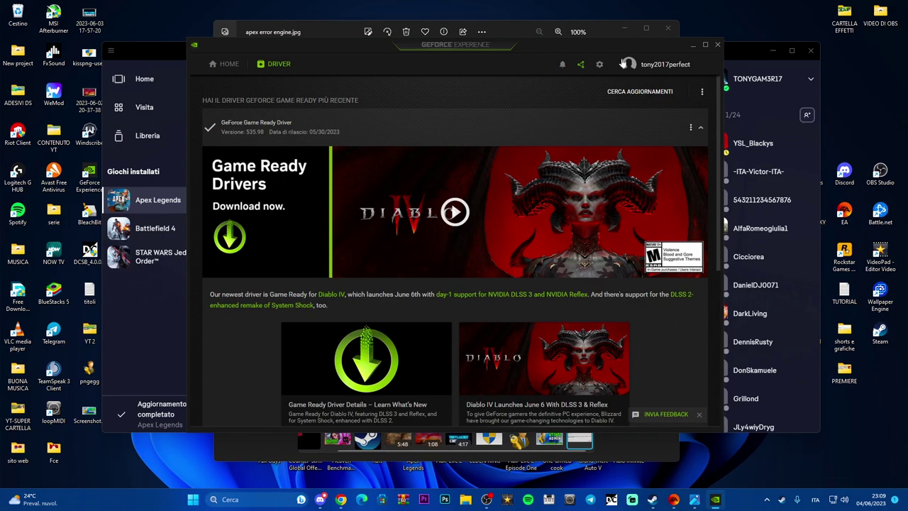
{"action": "left_click_drag", "start_coordinate": [642, 45], "coordinate": [625, 47]}
{"action": "left_click", "coordinate": [667, 39]}
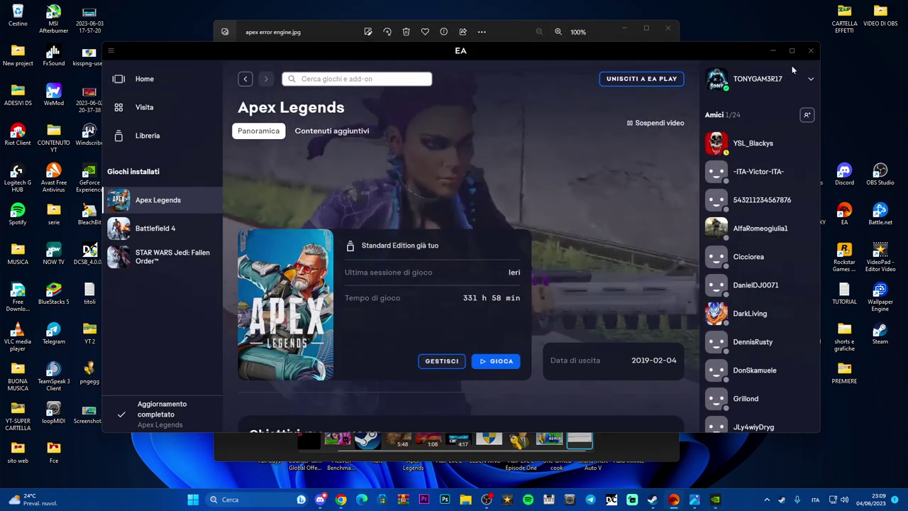
{"action": "left_click", "coordinate": [439, 362]}
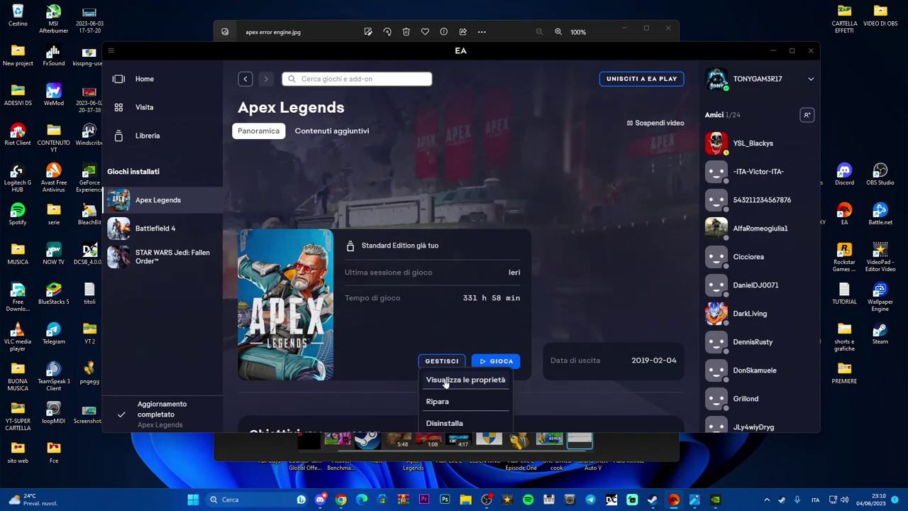
{"action": "left_click", "coordinate": [482, 432]}
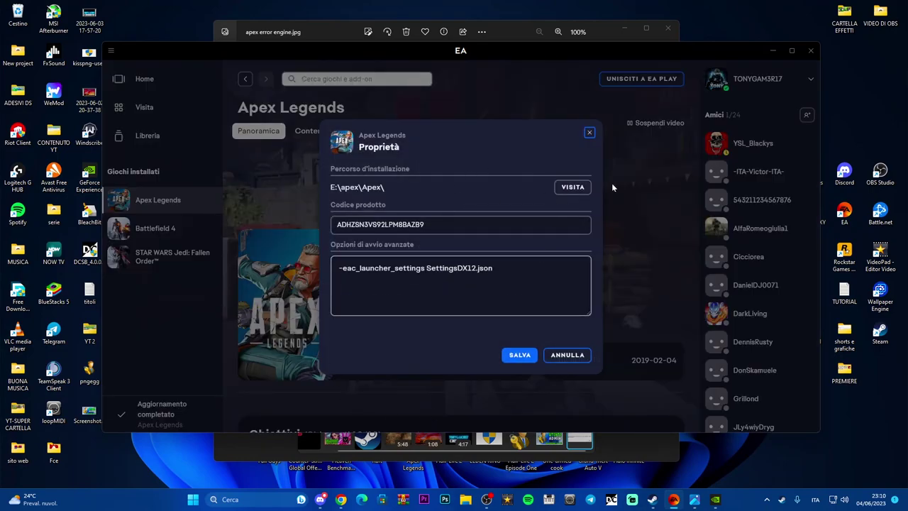
{"action": "left_click", "coordinate": [589, 133]}
Repair Apex Legends in the EA app, and launch the game through to its lobby, dismissing the news page
{"action": "left_click", "coordinate": [441, 360]}
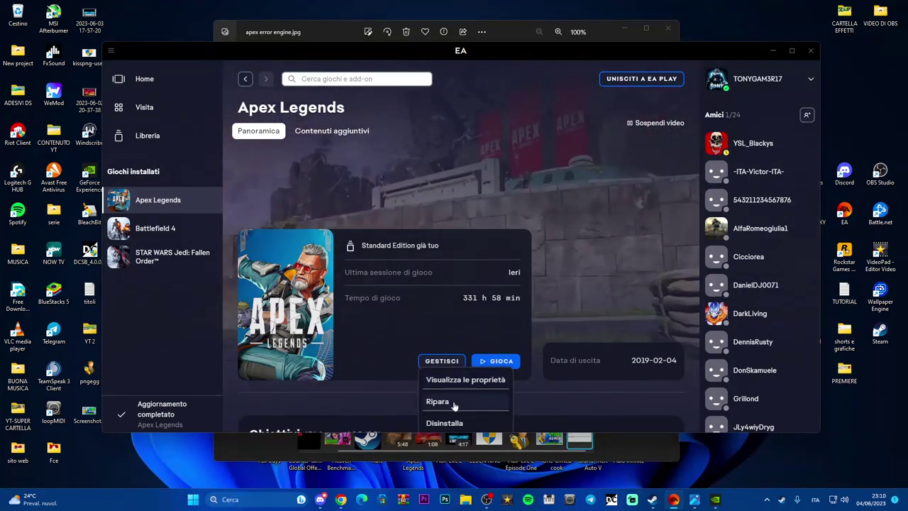
{"action": "left_click", "coordinate": [456, 402]}
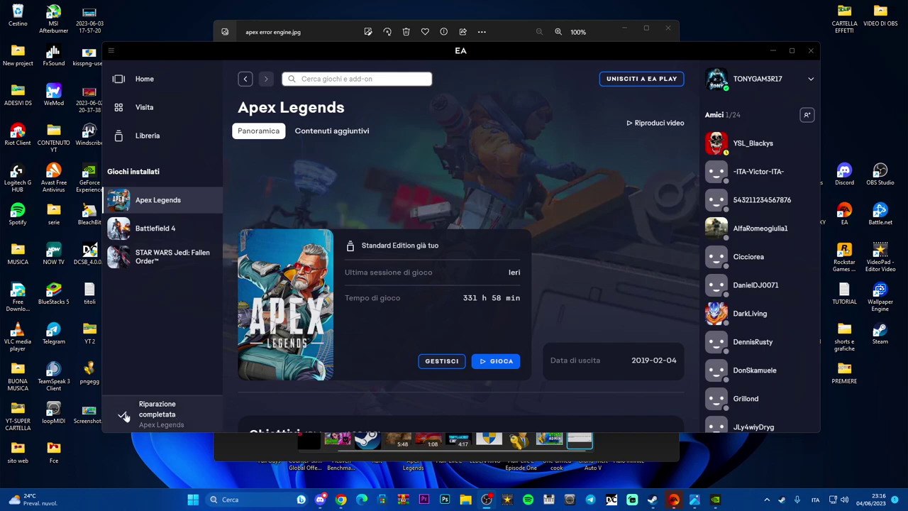
{"action": "left_click", "coordinate": [497, 363]}
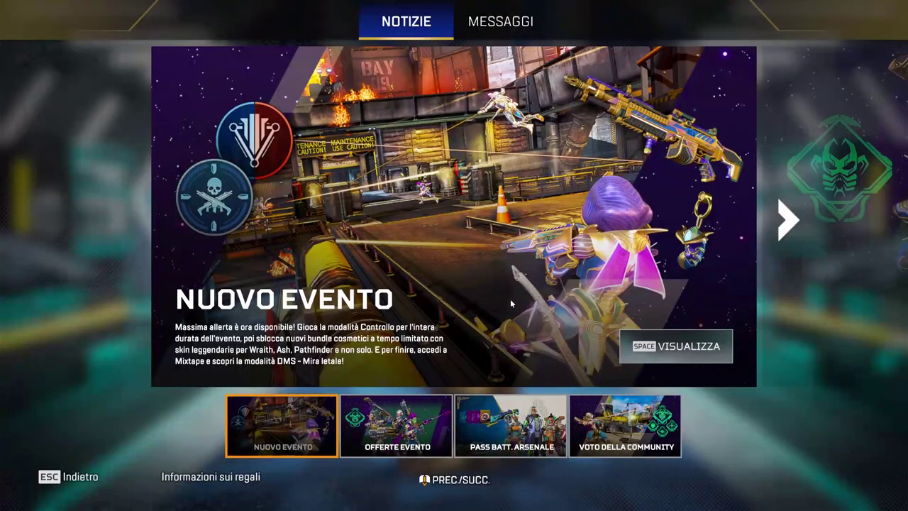
{"action": "key", "text": "Escape"}
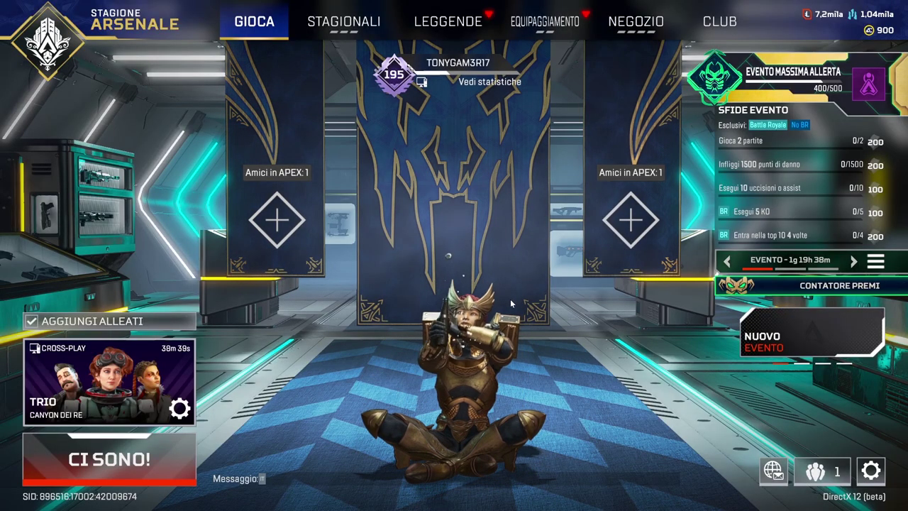